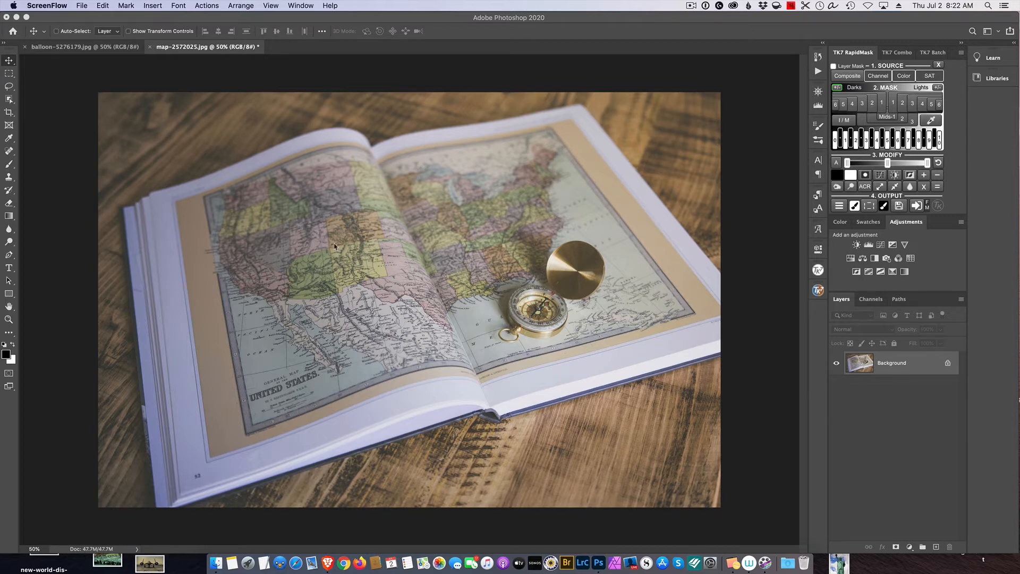
# - In the balloon image, clear the existing selection and select the balloon again with Select Subject
pyautogui.click(102, 51)
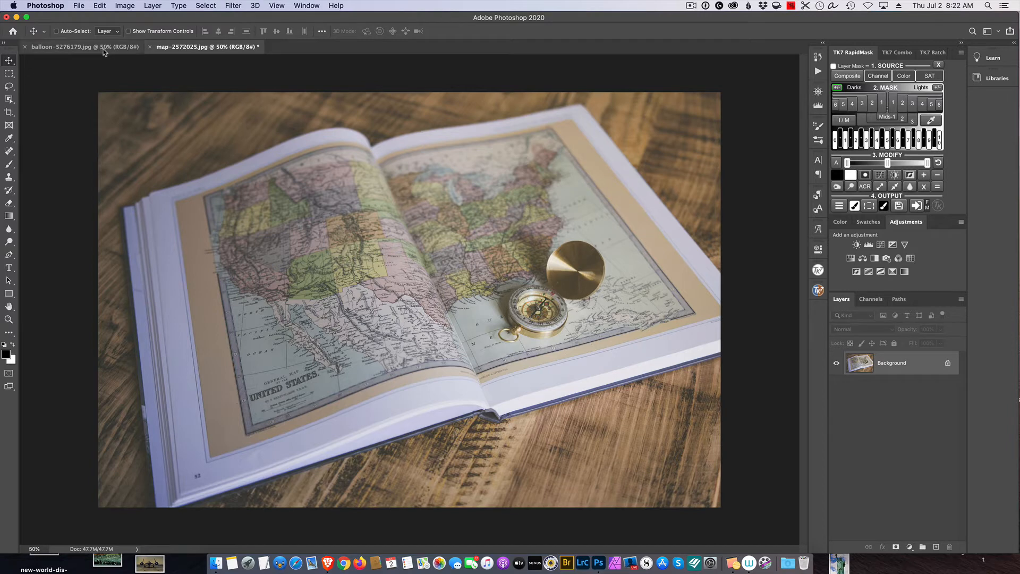
pyautogui.click(118, 51)
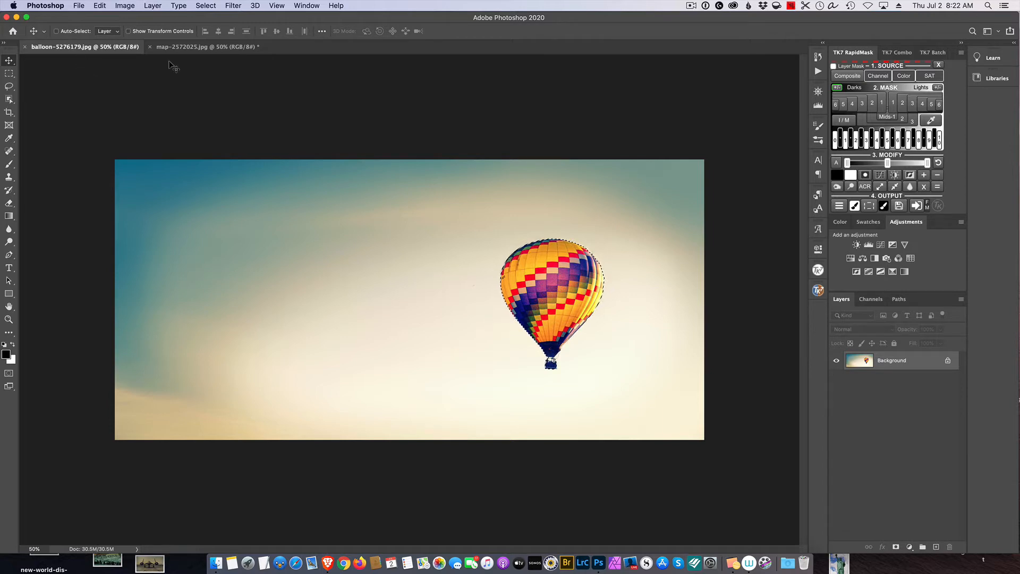
pyautogui.click(186, 47)
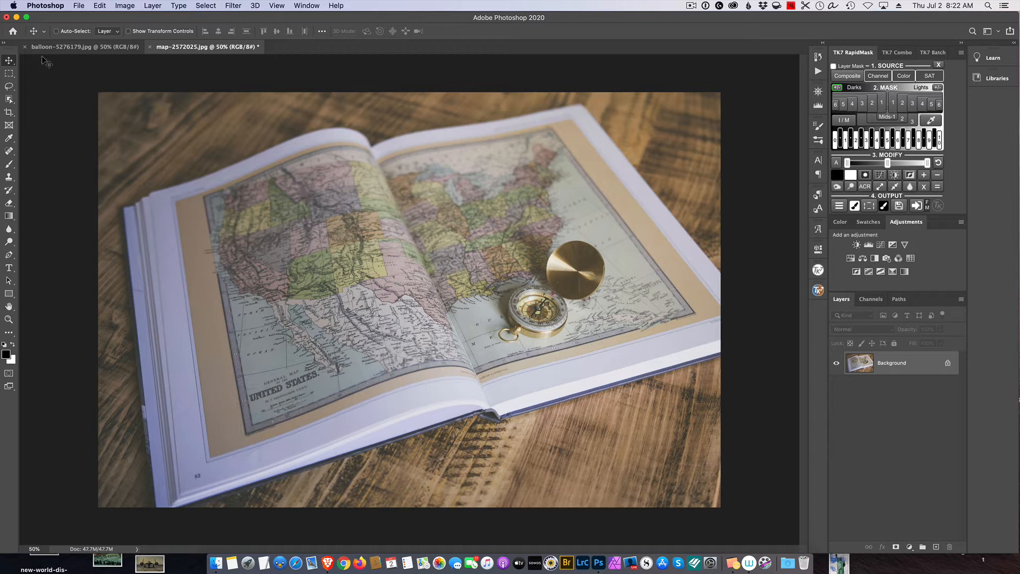
pyautogui.click(83, 47)
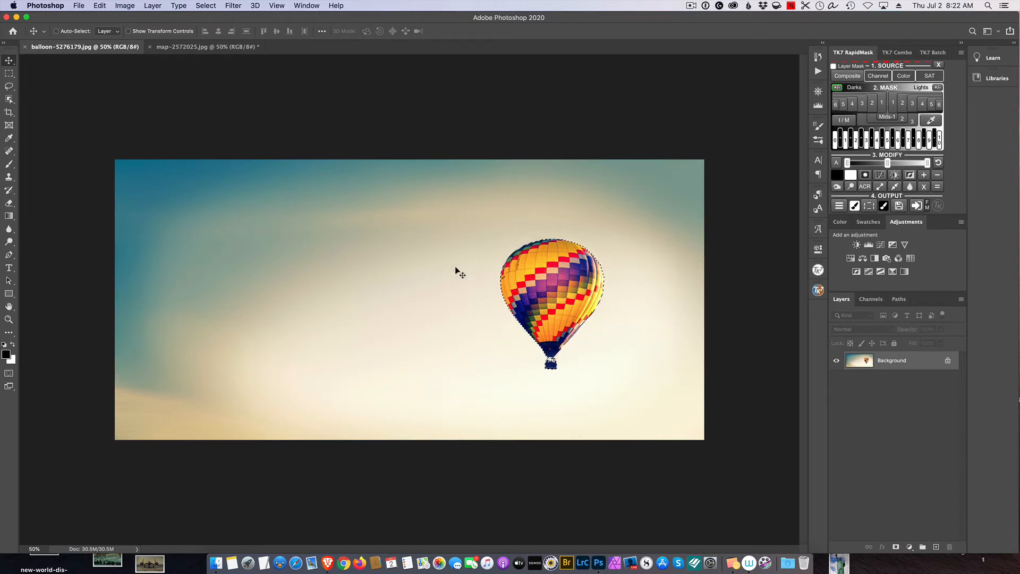
pyautogui.press('super+d')
pyautogui.click(212, 8)
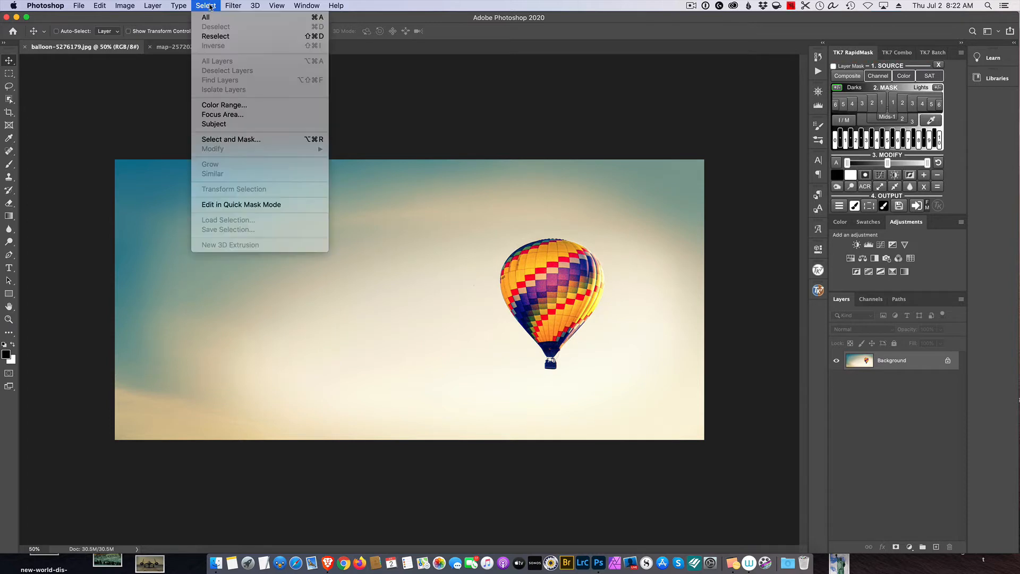
pyautogui.click(224, 126)
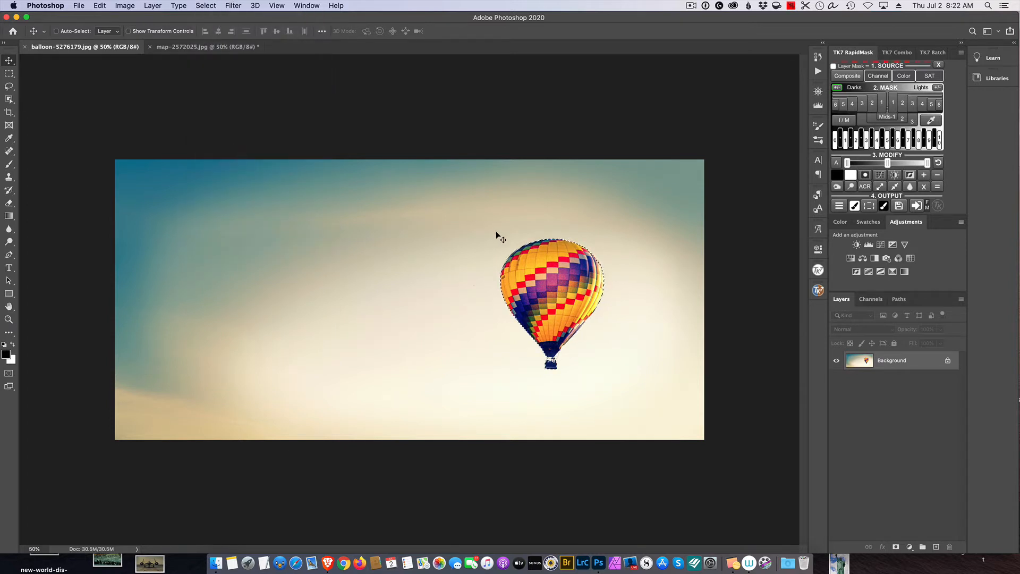
# - Copy the selected balloon and paste it into the map image
pyautogui.click(100, 6)
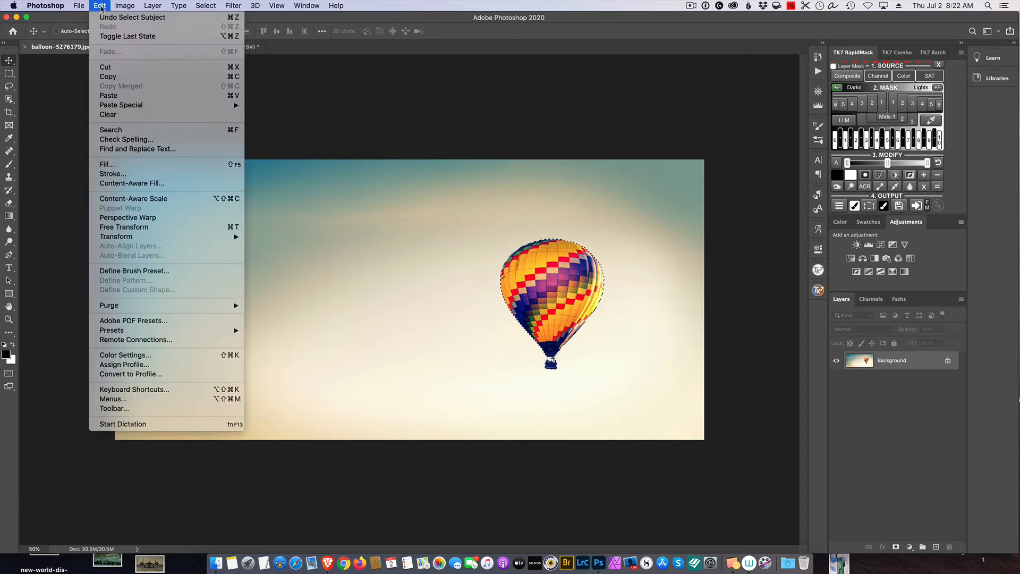
pyautogui.click(132, 76)
pyautogui.click(184, 49)
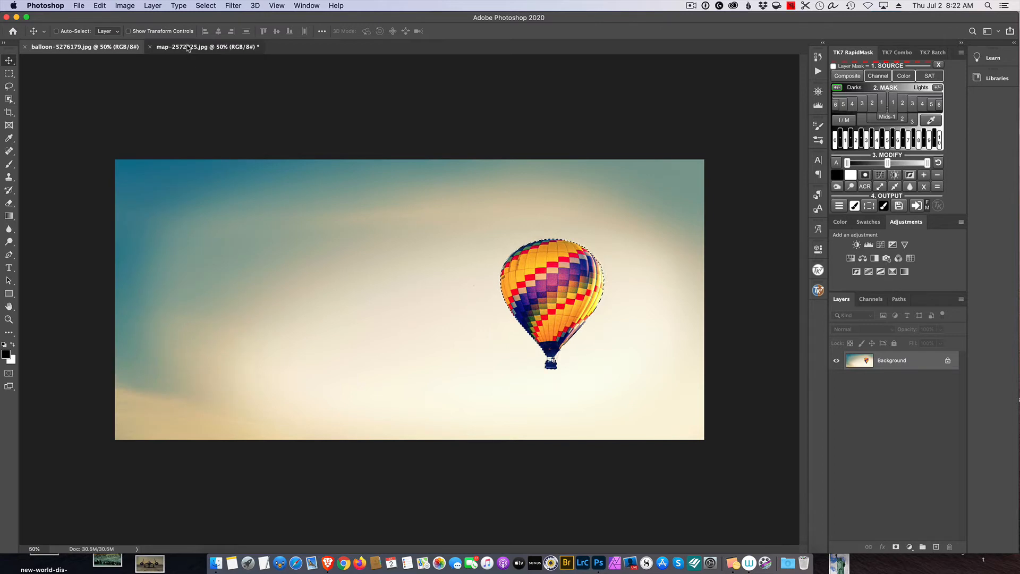
pyautogui.click(100, 5)
pyautogui.click(127, 96)
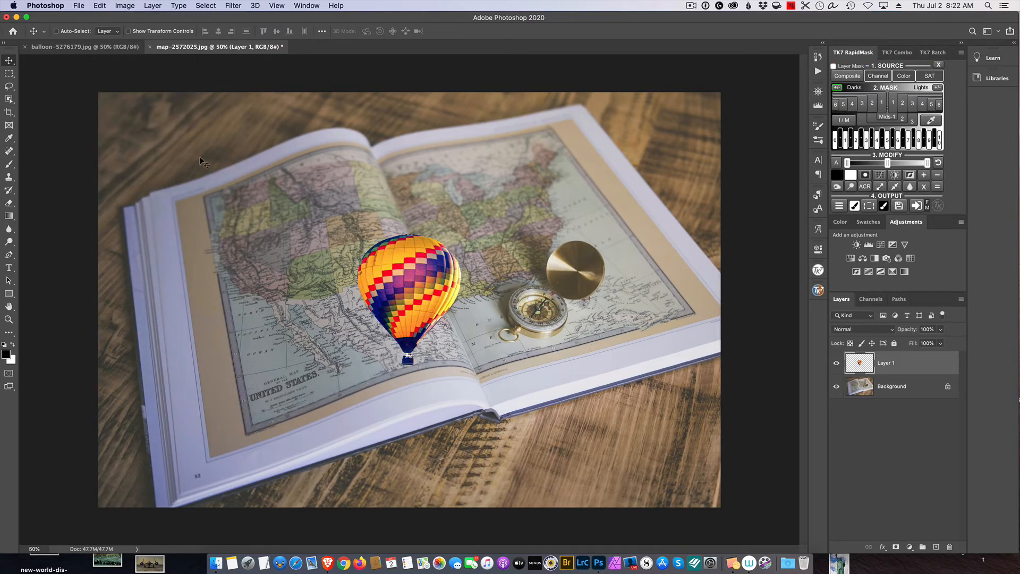
# - Transform the pasted balloon over the map's left page, scaling it to about 56% and rotating it about -4.35 degrees
pyautogui.moveTo(393, 250); pyautogui.dragTo(342, 193)
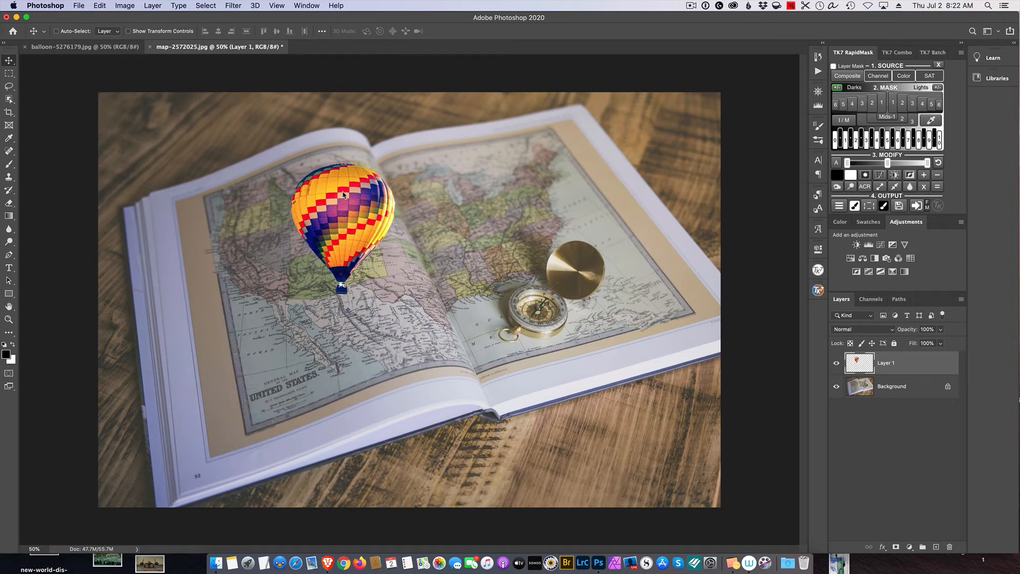
pyautogui.press('super+t')
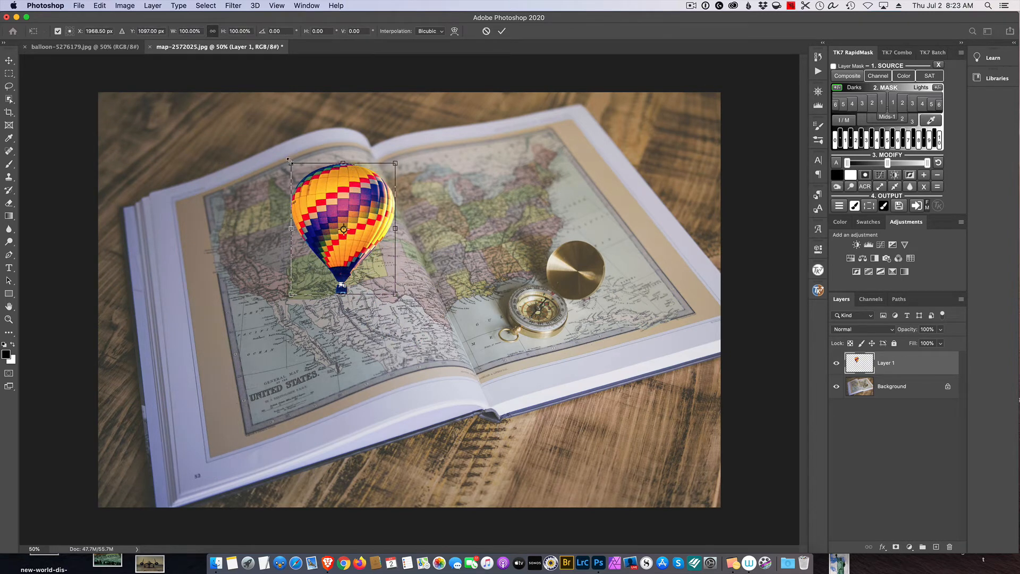
pyautogui.moveTo(289, 160); pyautogui.dragTo(327, 227)
pyautogui.moveTo(359, 258); pyautogui.dragTo(355, 240)
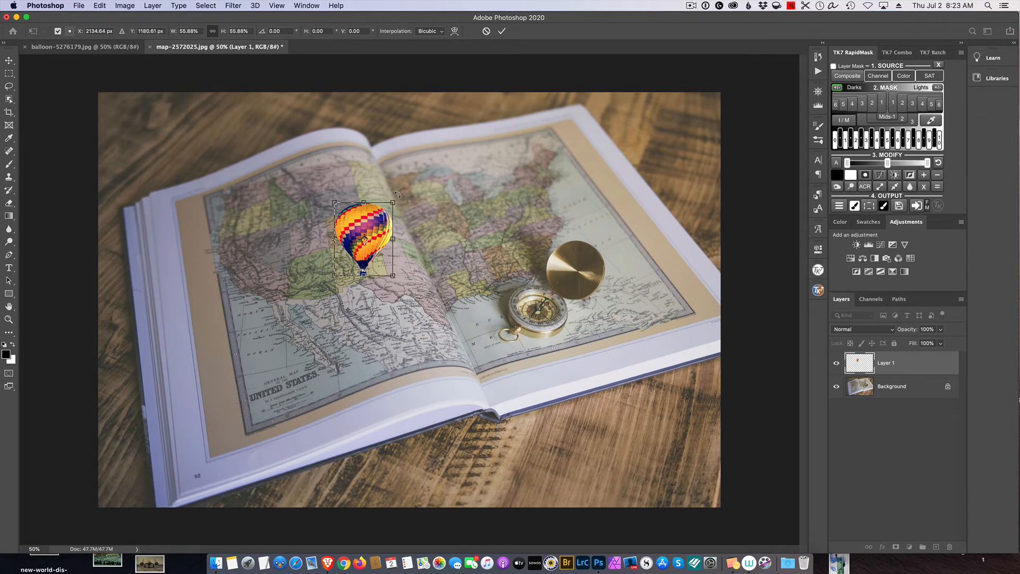
pyautogui.moveTo(397, 195); pyautogui.dragTo(396, 190)
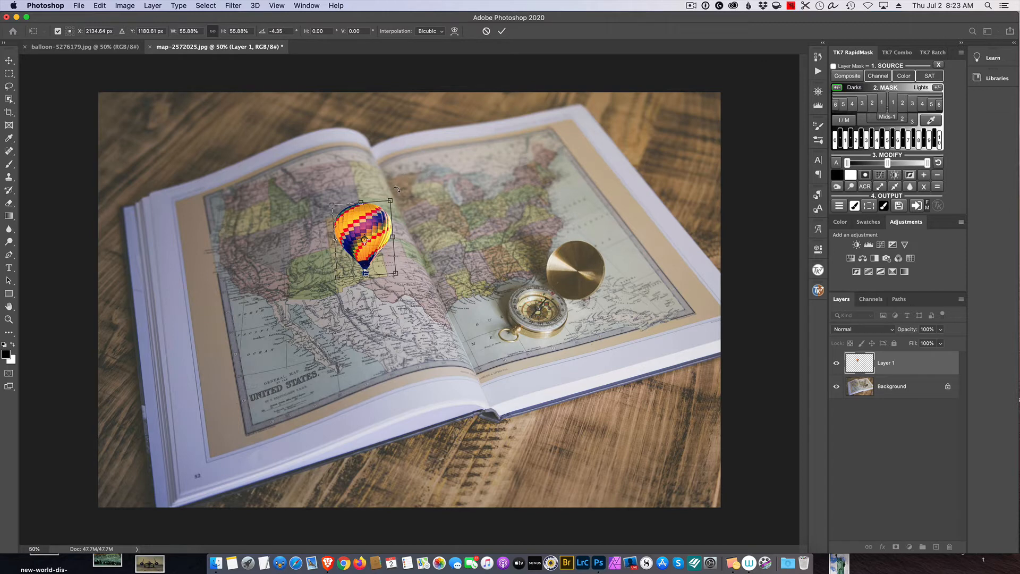
pyautogui.press('Return')
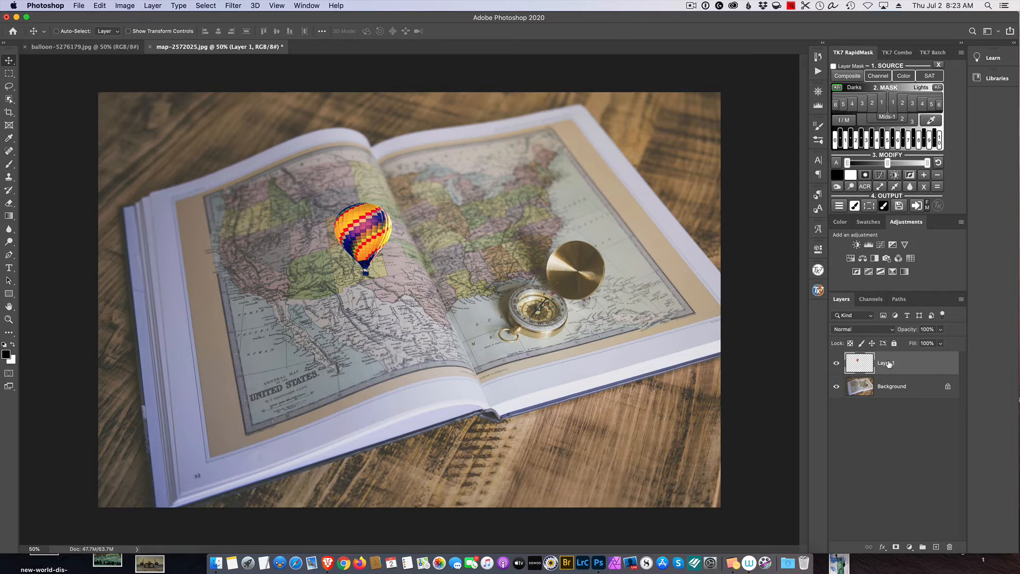
# - Duplicate the balloon layer and rename the copy "shadow"
pyautogui.press('super+j')
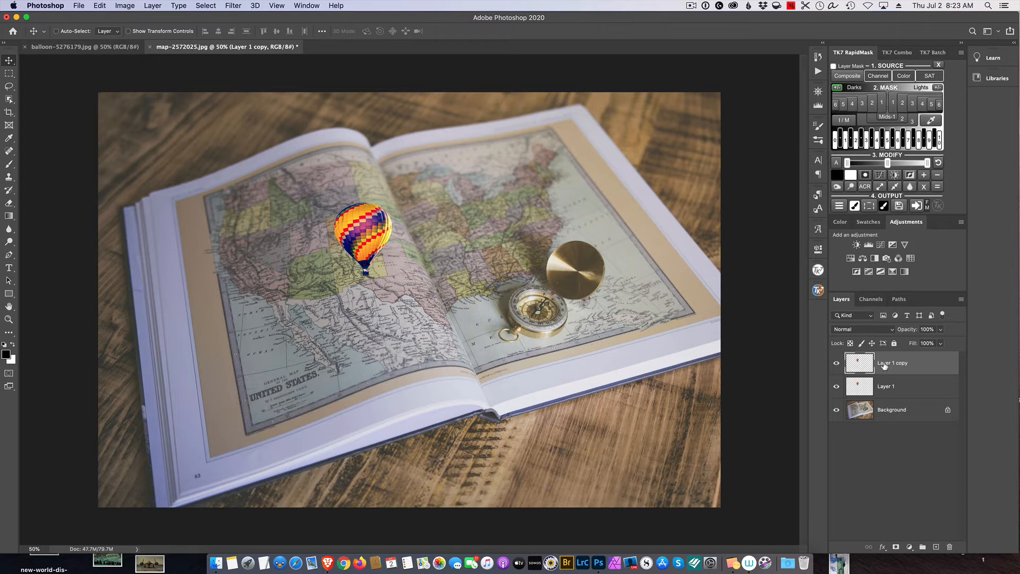
pyautogui.doubleClick(885, 364)
pyautogui.write('shadow')
pyautogui.click(857, 363)
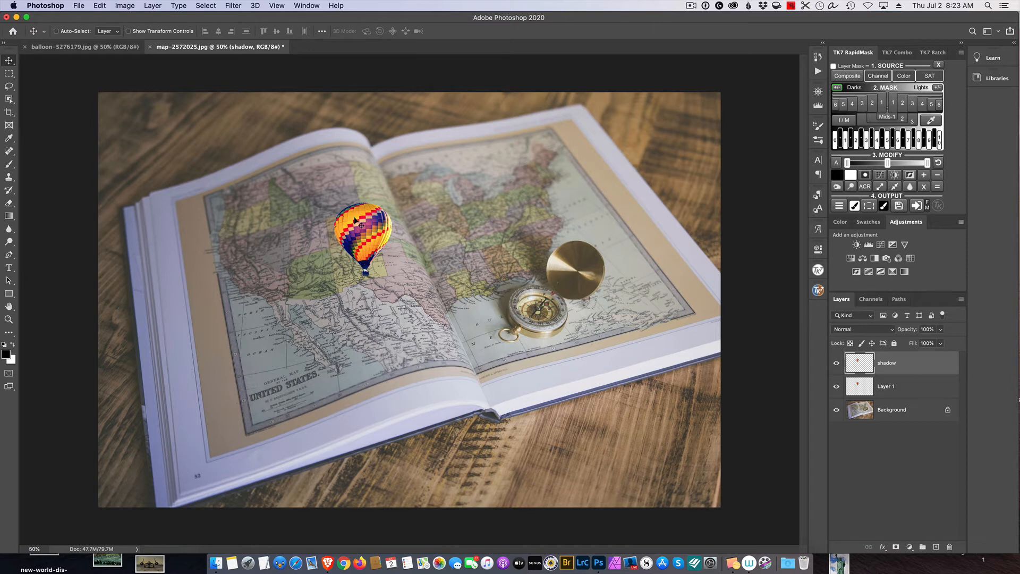
# - Rotate the shadow copy about -48 degrees and position it left of the balloon so that their baskets meet
pyautogui.moveTo(355, 218); pyautogui.dragTo(282, 222)
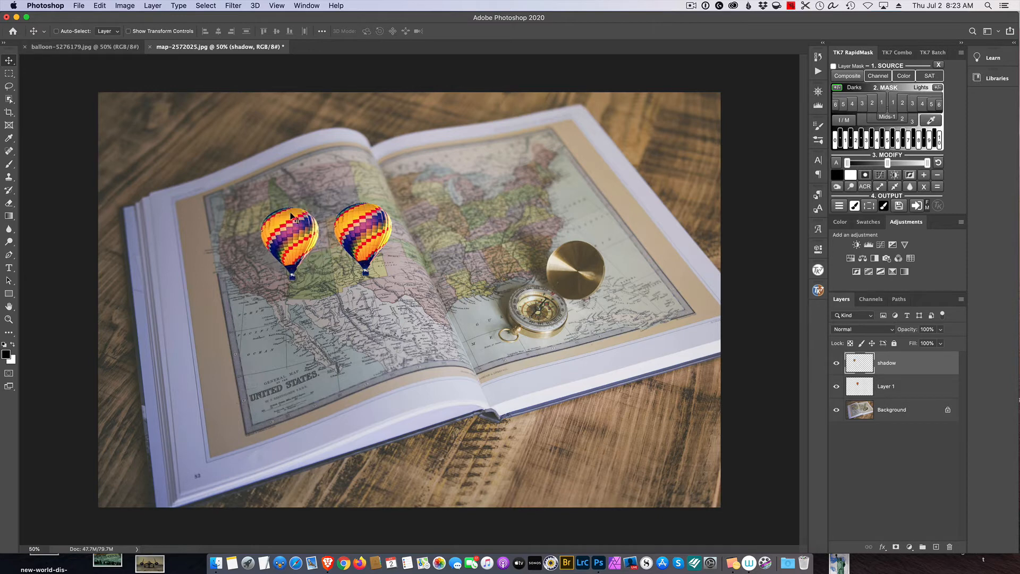
pyautogui.press('super+t')
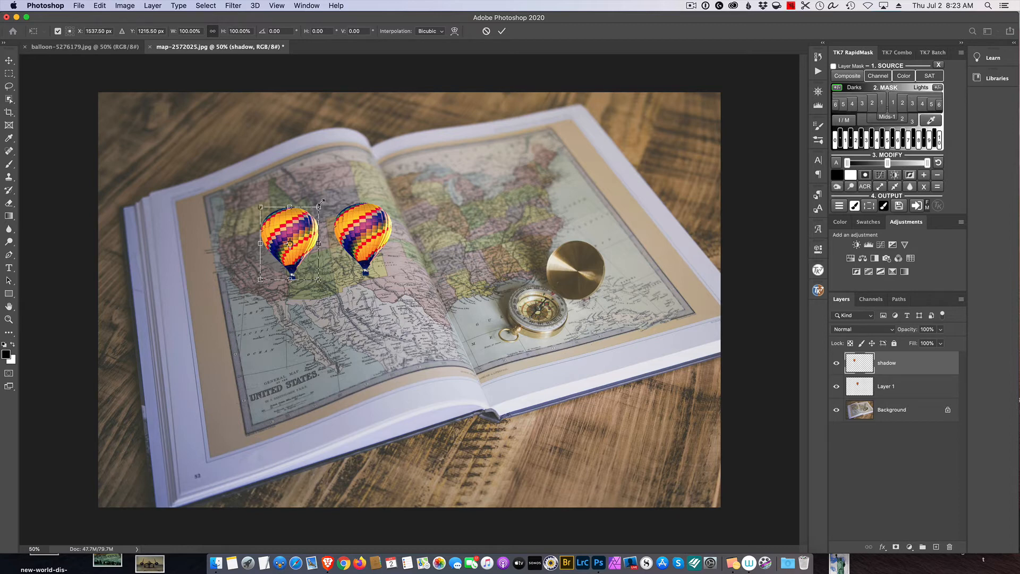
pyautogui.moveTo(324, 200); pyautogui.dragTo(276, 193)
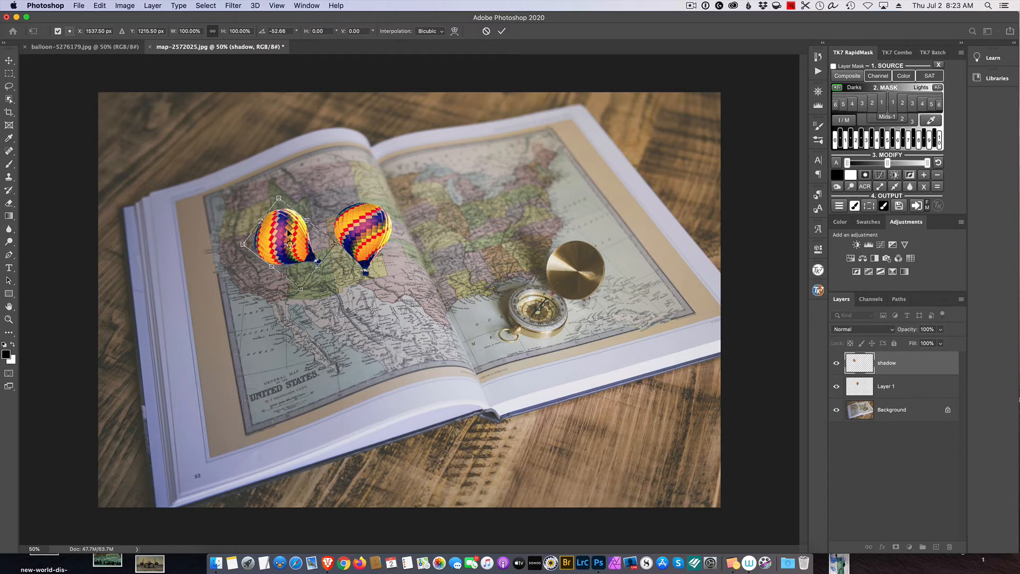
pyautogui.moveTo(288, 231); pyautogui.dragTo(330, 239)
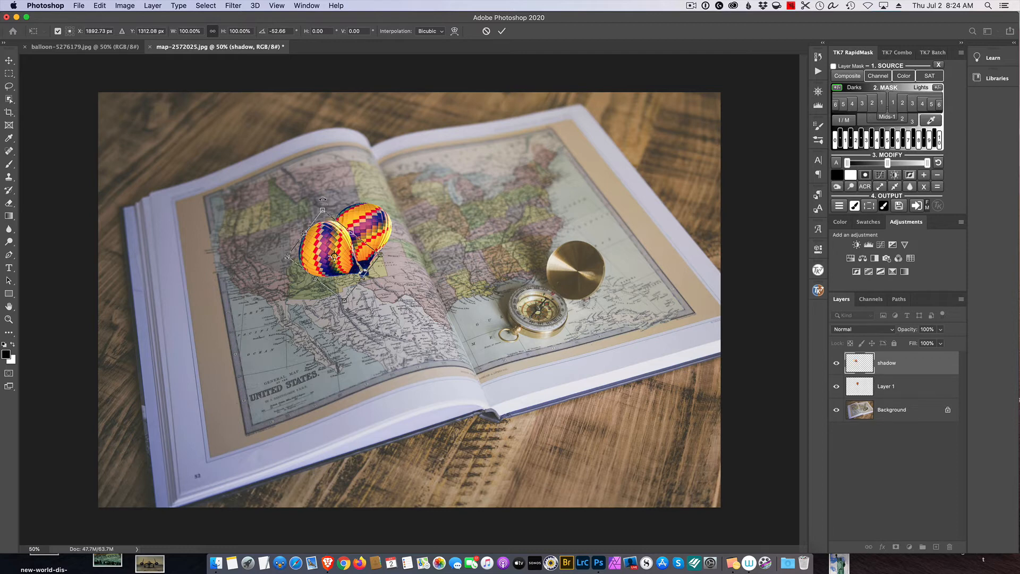
pyautogui.moveTo(323, 199); pyautogui.dragTo(327, 198)
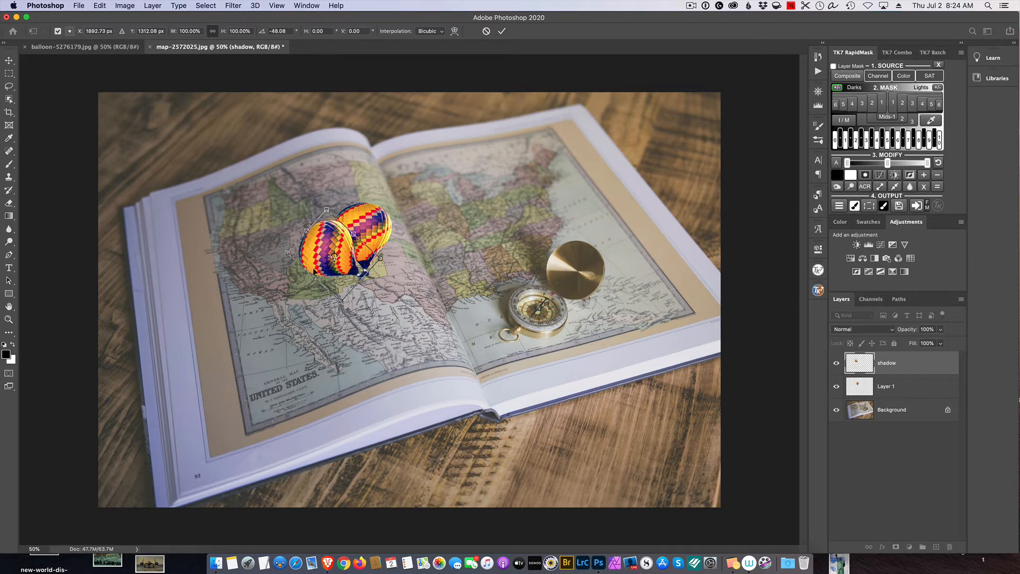
pyautogui.moveTo(330, 253); pyautogui.dragTo(331, 248)
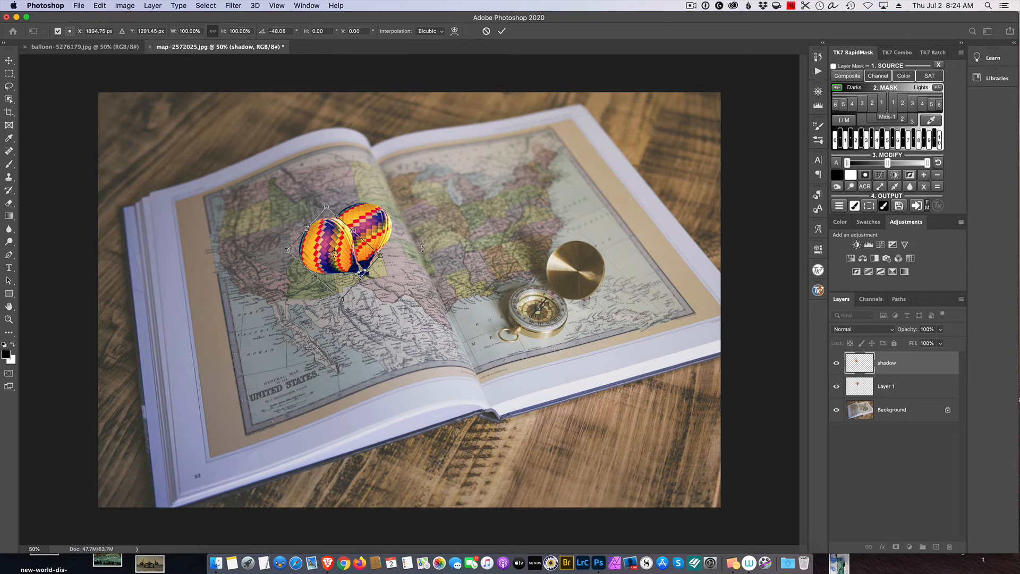
pyautogui.press('Return')
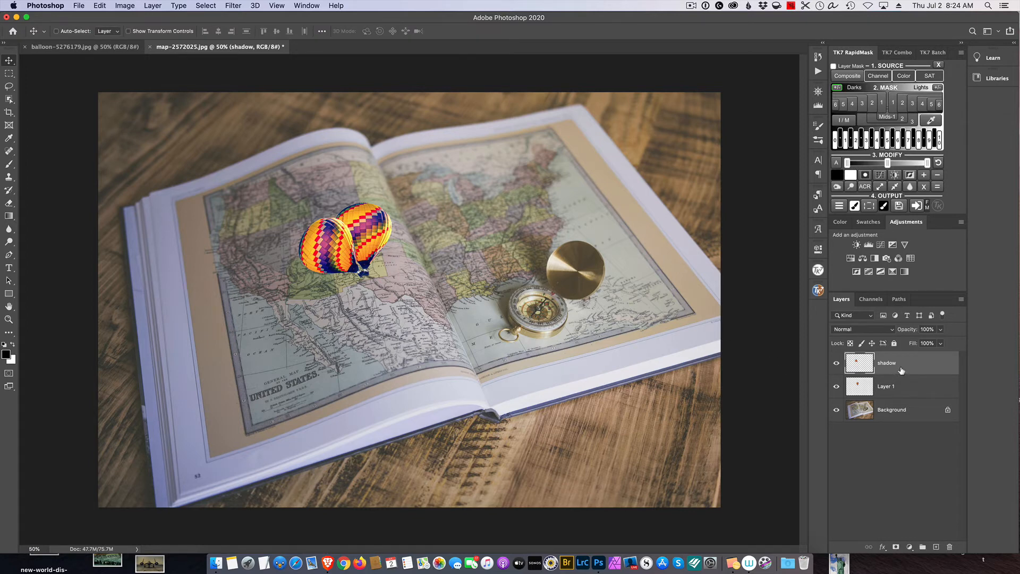
# - Desaturate the shadow layer to remove its colour
pyautogui.click(125, 6)
pyautogui.moveTo(171, 33)
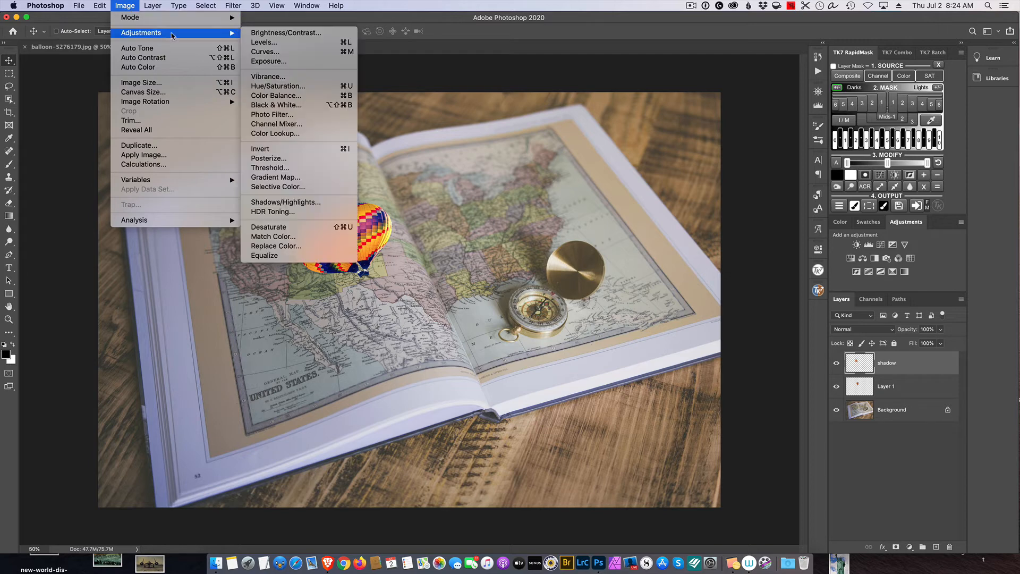
pyautogui.click(291, 228)
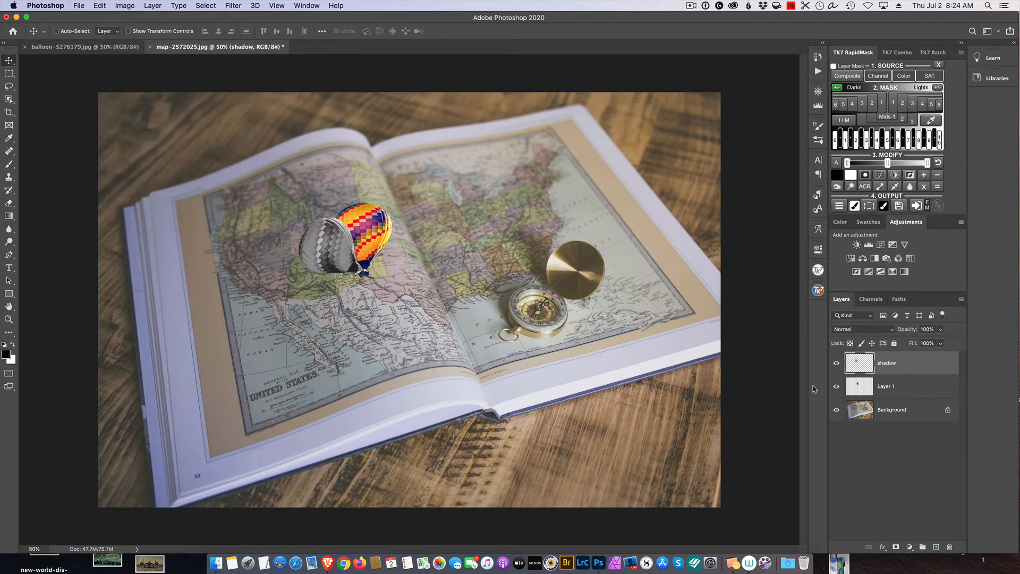
# - Darken the shadow layer to near black with Levels by lowering the white output level to 26
pyautogui.click(131, 6)
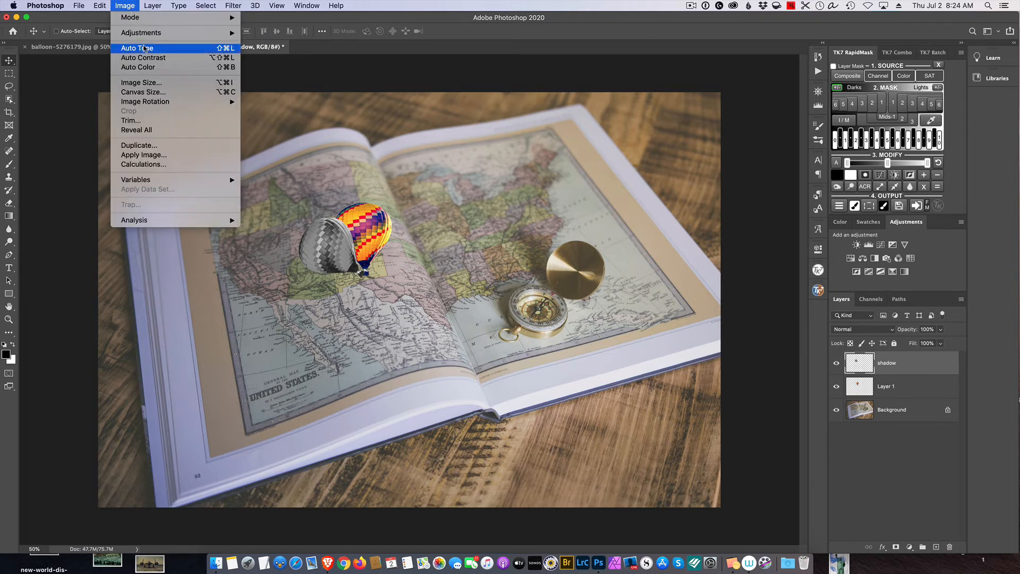
pyautogui.moveTo(153, 34)
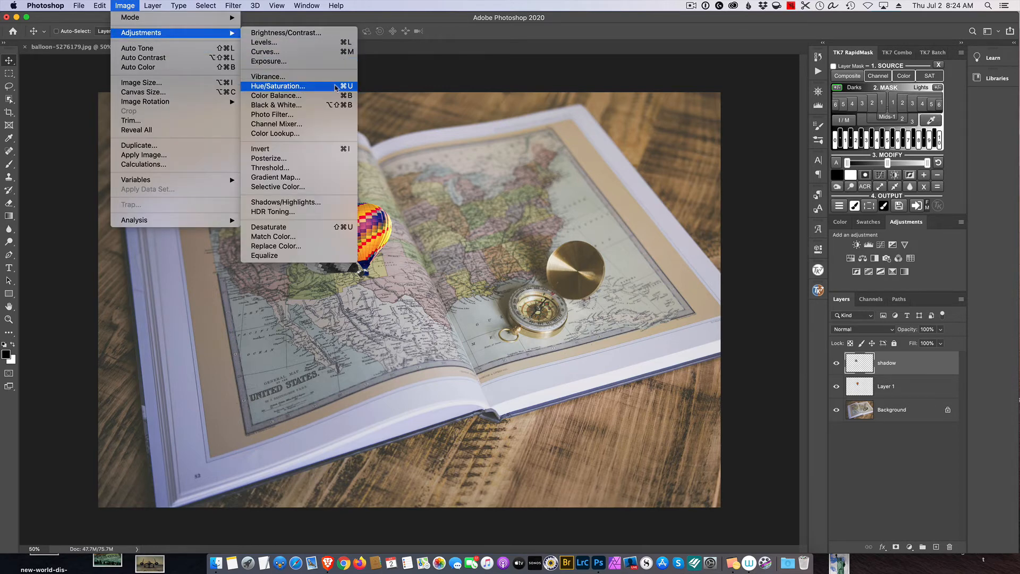
pyautogui.click(302, 43)
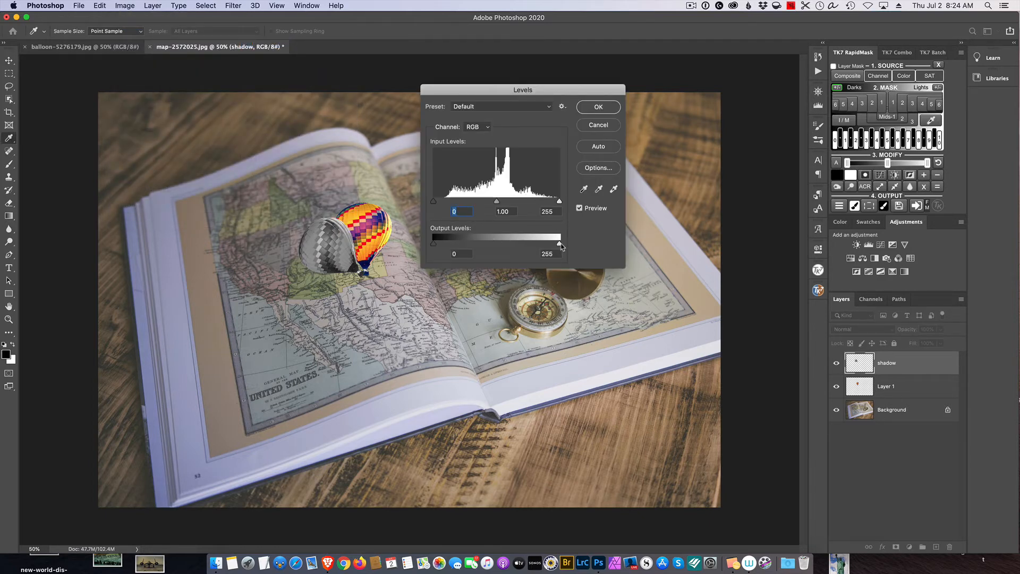
pyautogui.moveTo(559, 244); pyautogui.dragTo(468, 234)
pyautogui.moveTo(463, 233); pyautogui.dragTo(447, 231)
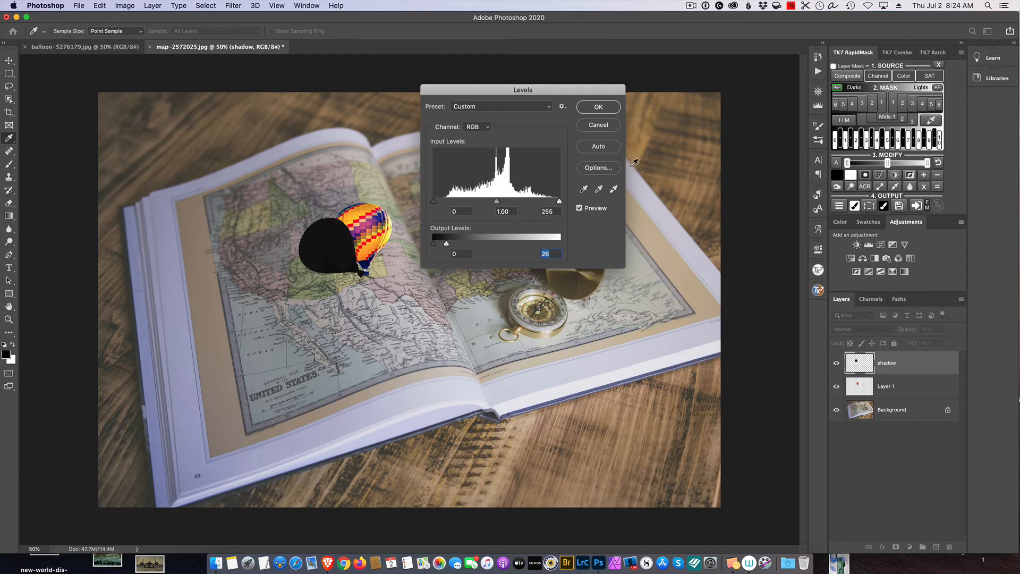
pyautogui.click(598, 108)
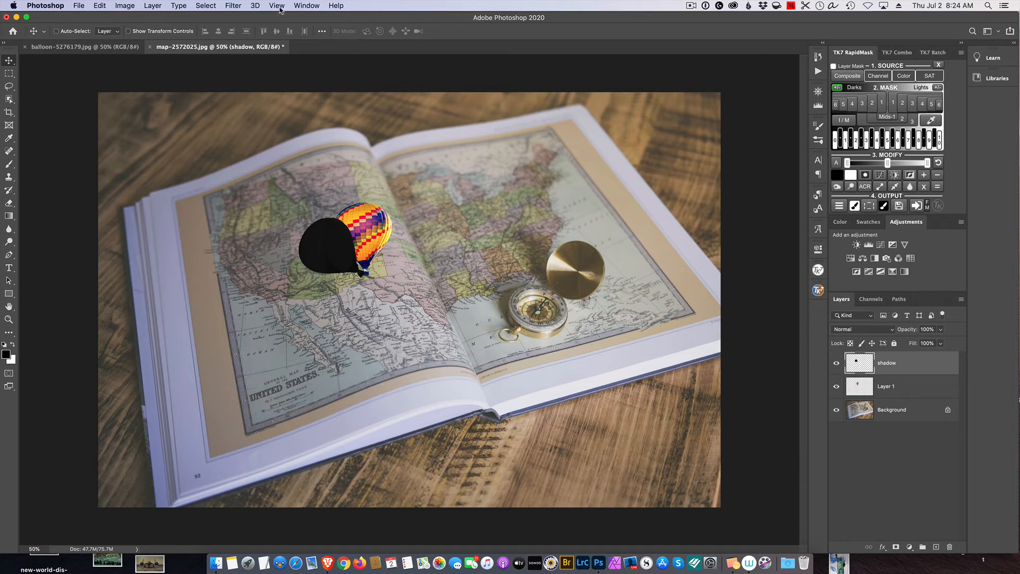
# - Soften the shadow with a Gaussian Blur and place its layer directly beneath the balloon layer
pyautogui.click(239, 5)
pyautogui.moveTo(285, 124)
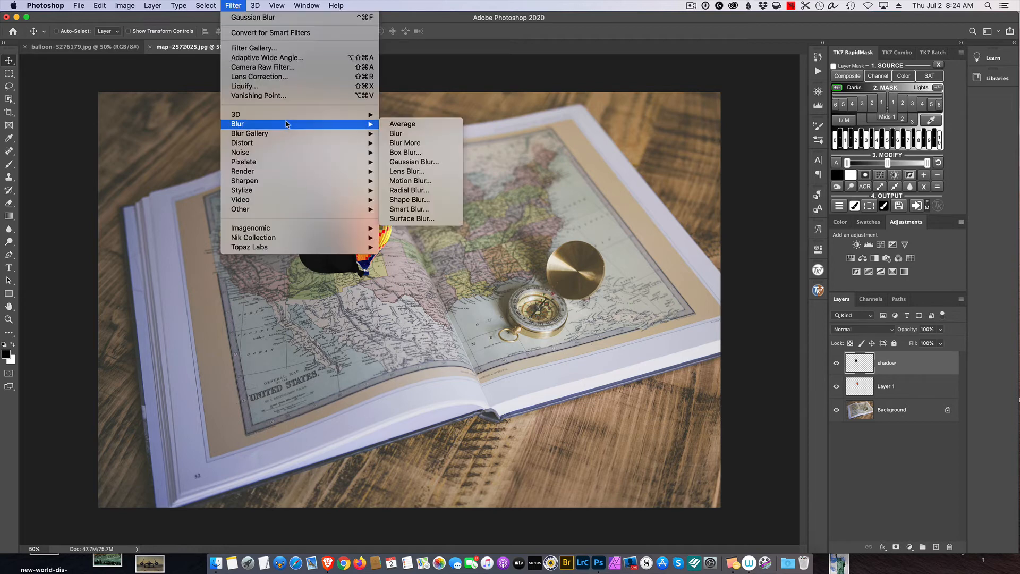
pyautogui.click(413, 161)
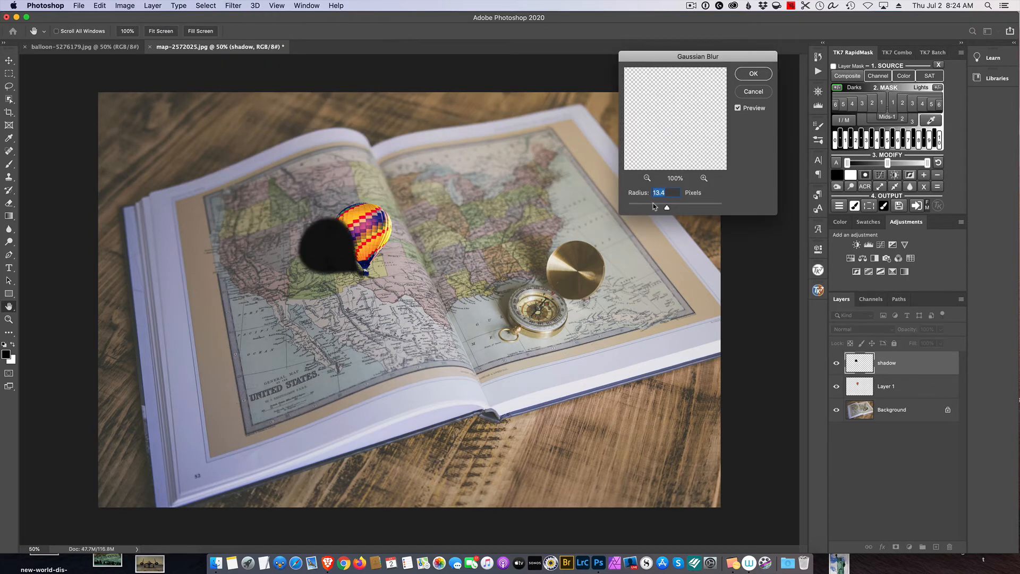
pyautogui.moveTo(667, 210); pyautogui.dragTo(673, 211)
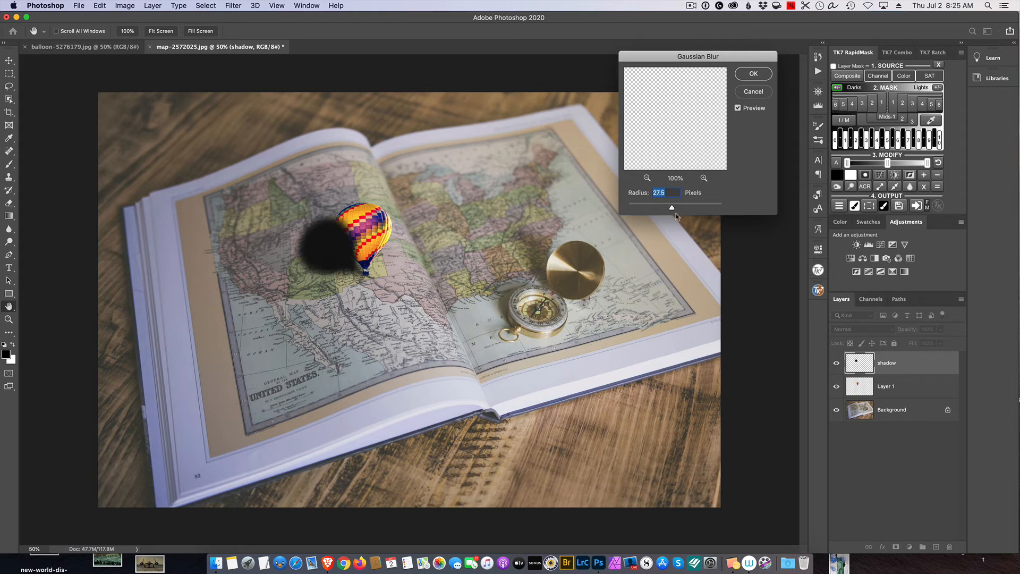
pyautogui.moveTo(671, 210); pyautogui.dragTo(676, 211)
pyautogui.moveTo(675, 209)
pyautogui.mouseDown()
pyautogui.moveTo(684, 211)
pyautogui.moveTo(674, 209)
pyautogui.mouseUp()
pyautogui.moveTo(673, 207); pyautogui.dragTo(673, 209)
pyautogui.click(757, 72)
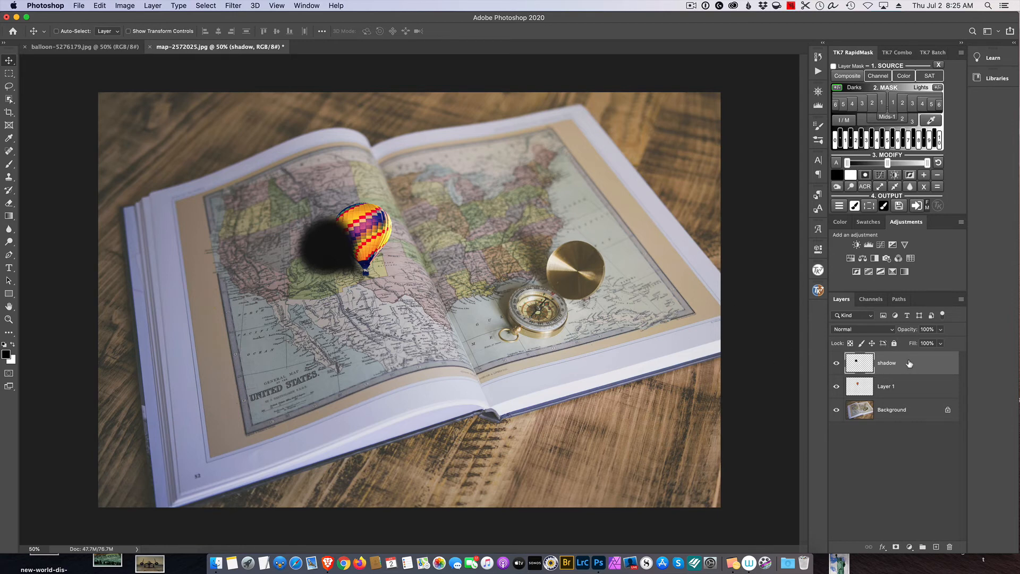
pyautogui.moveTo(909, 363); pyautogui.dragTo(907, 391)
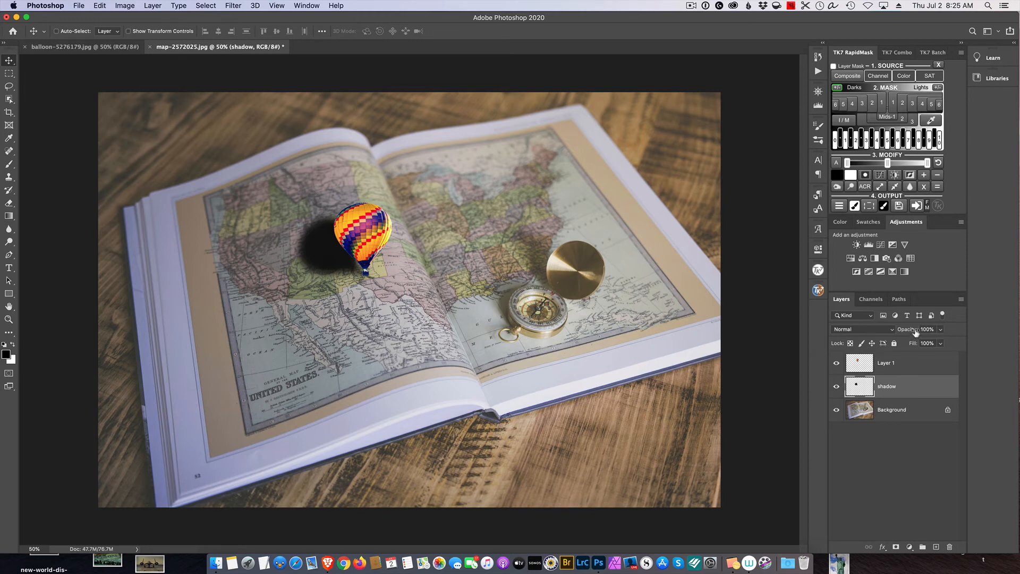
# - Lower the shadow layer's opacity to 60% and check how the shadow blends with the map around the balloon
pyautogui.moveTo(915, 332); pyautogui.dragTo(894, 332)
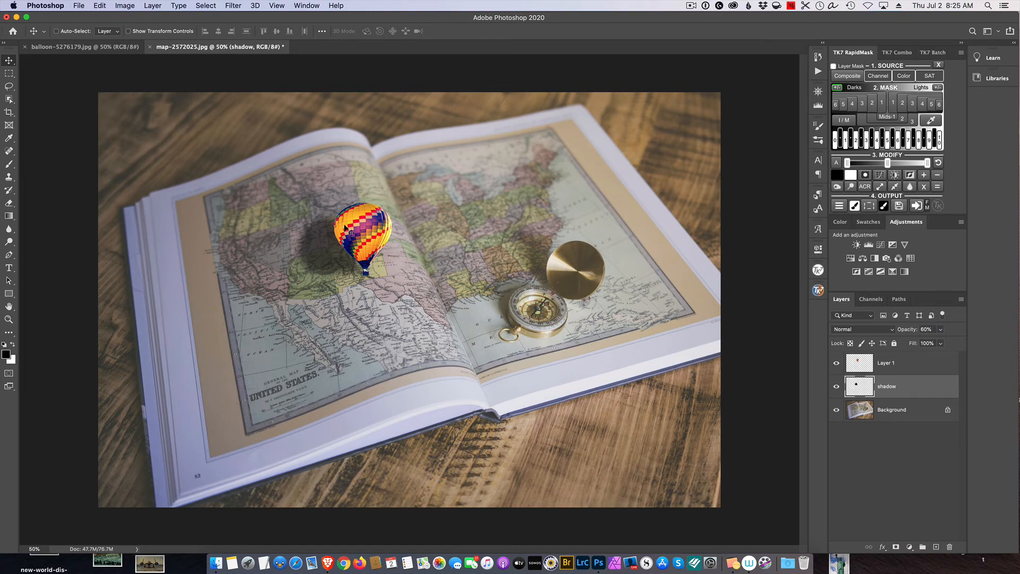
pyautogui.scroll(5, 445, 247)
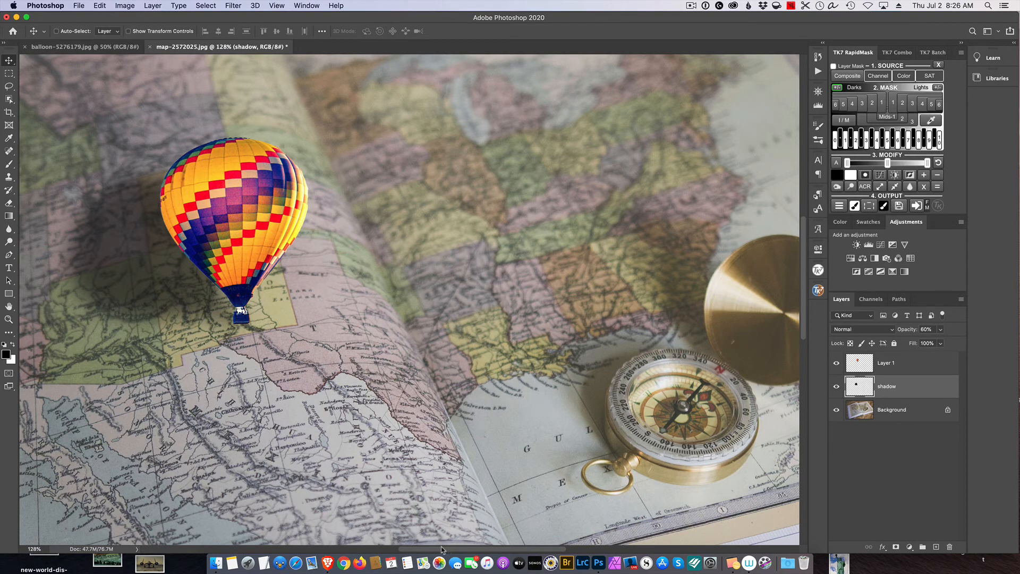
pyautogui.moveTo(441, 549); pyautogui.dragTo(391, 549)
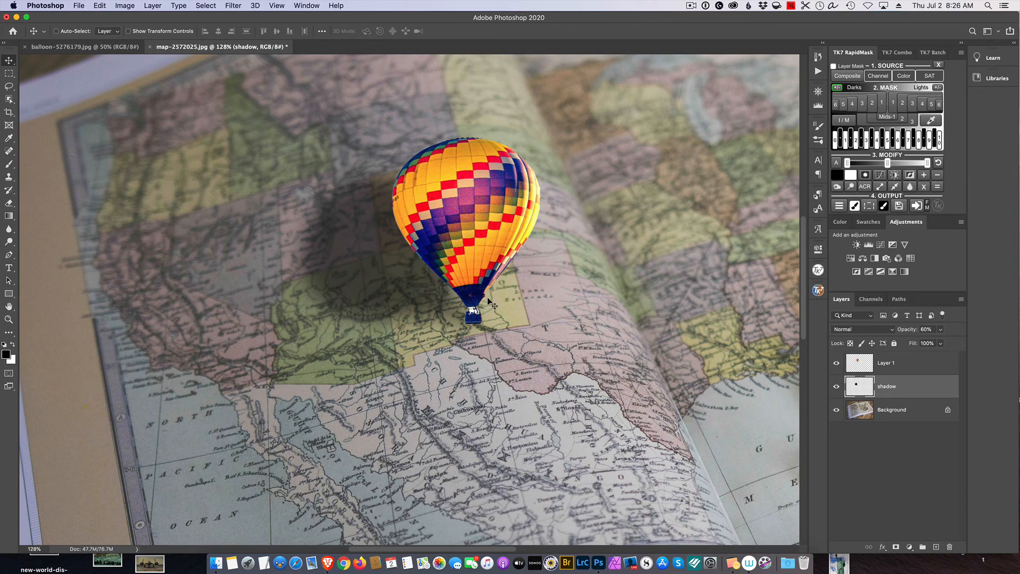
pyautogui.scroll(-3, 488, 299)
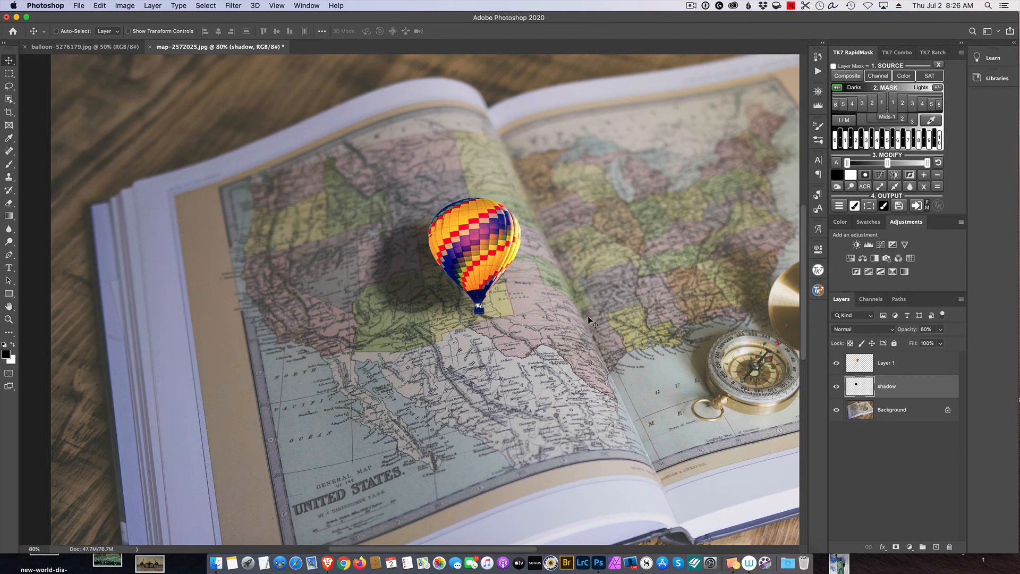
pyautogui.scroll(-2, 587, 316)
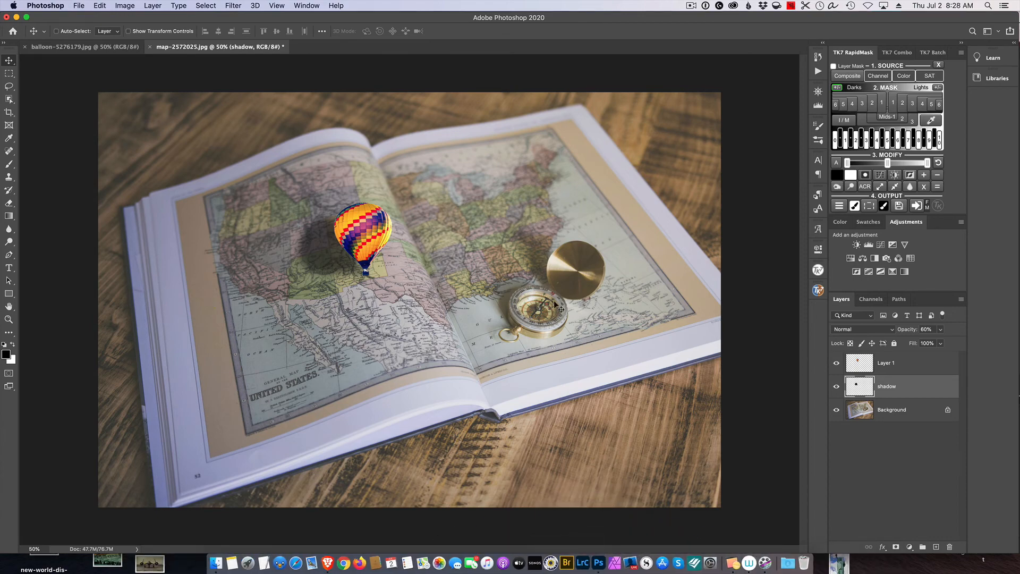
# - Add a Color Lookup adjustment layer above the balloon layer using the LateSunset.3DL 3DLUT file
pyautogui.click(908, 371)
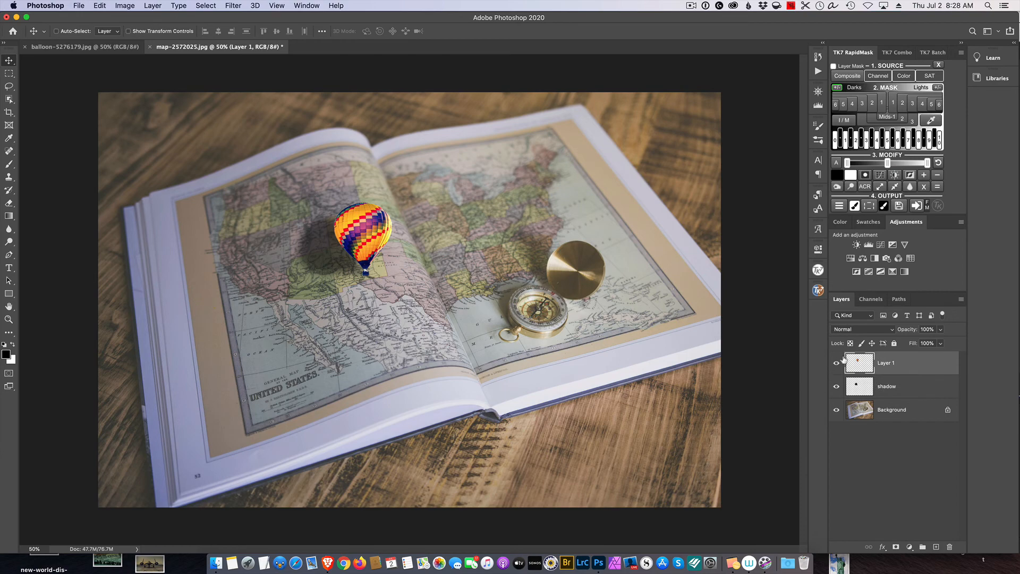
pyautogui.click(910, 258)
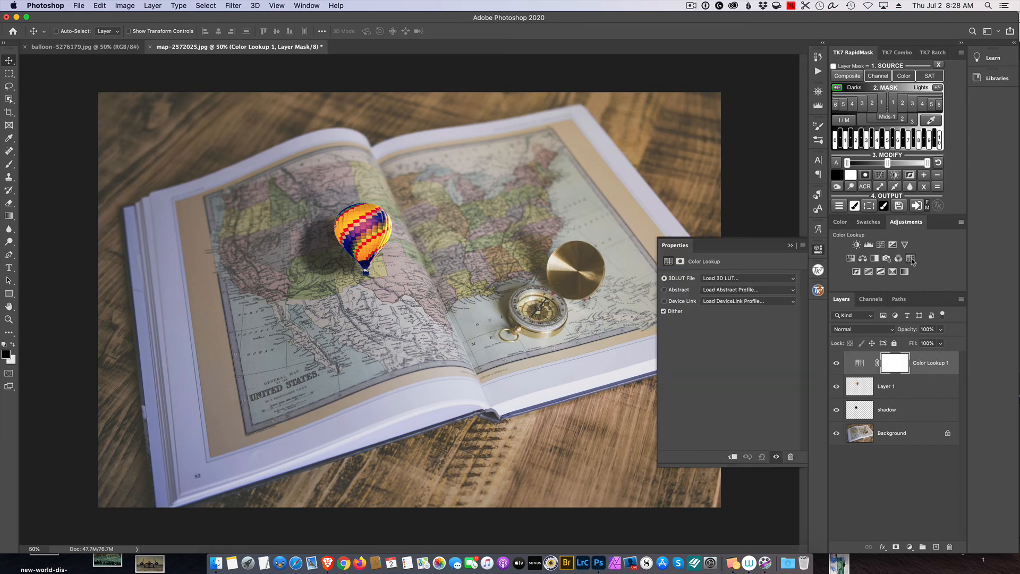
pyautogui.click(793, 280)
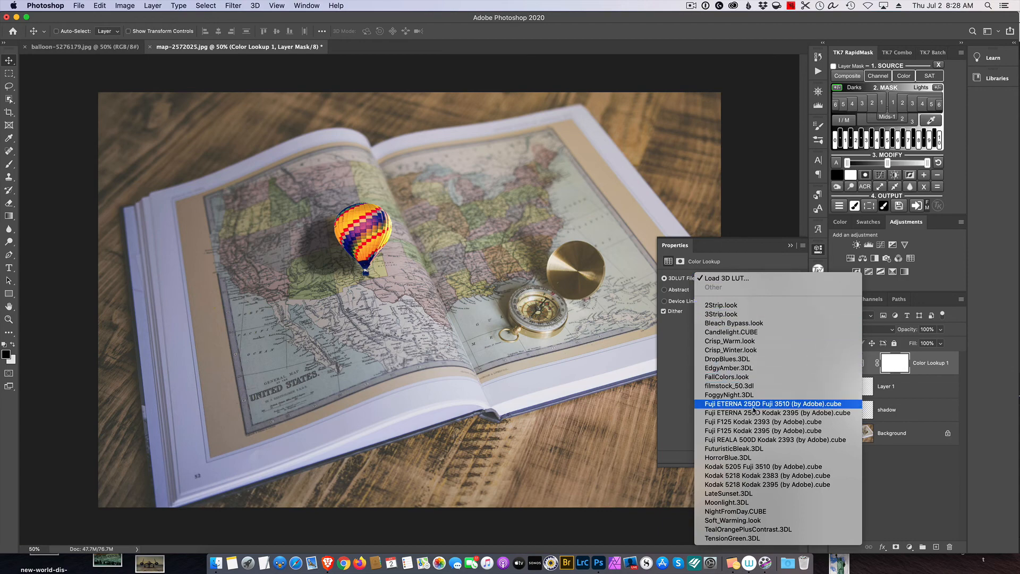
pyautogui.click(730, 495)
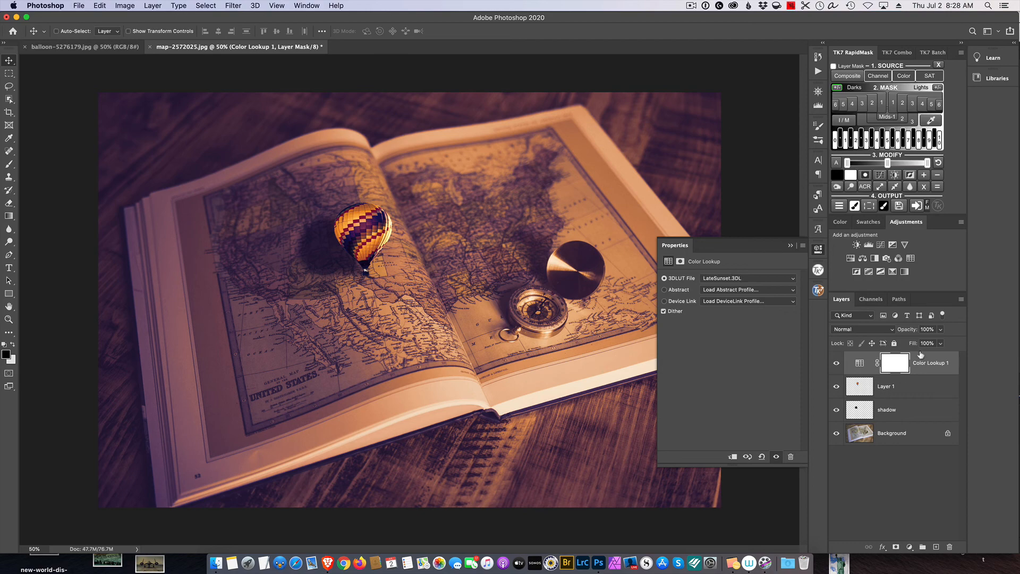
# - Reduce the Color Lookup layer's opacity to 79% and compare the image with the adjustment off and on
pyautogui.moveTo(914, 332); pyautogui.dragTo(903, 333)
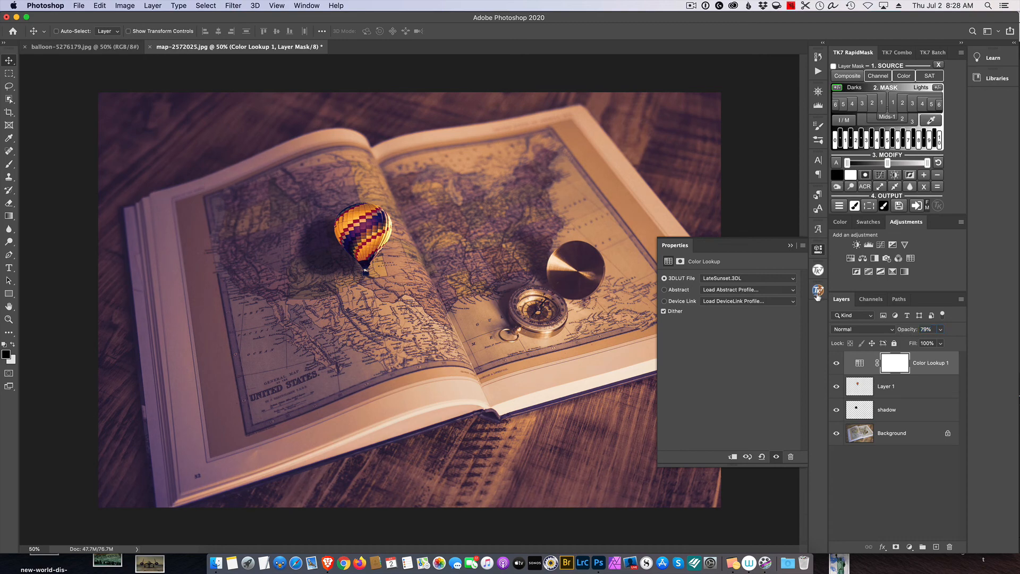
pyautogui.click(790, 245)
pyautogui.click(836, 364)
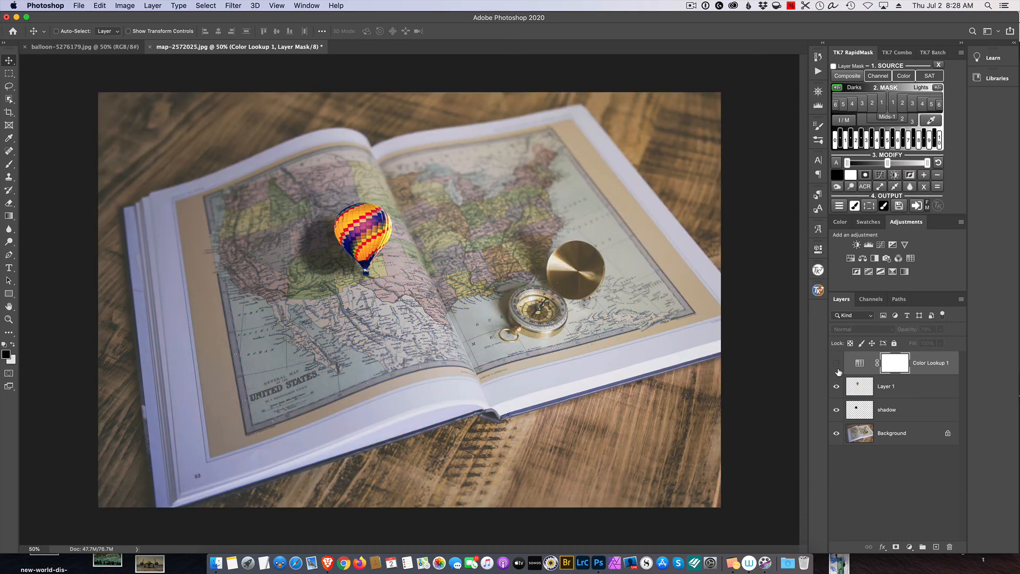
pyautogui.click(838, 370)
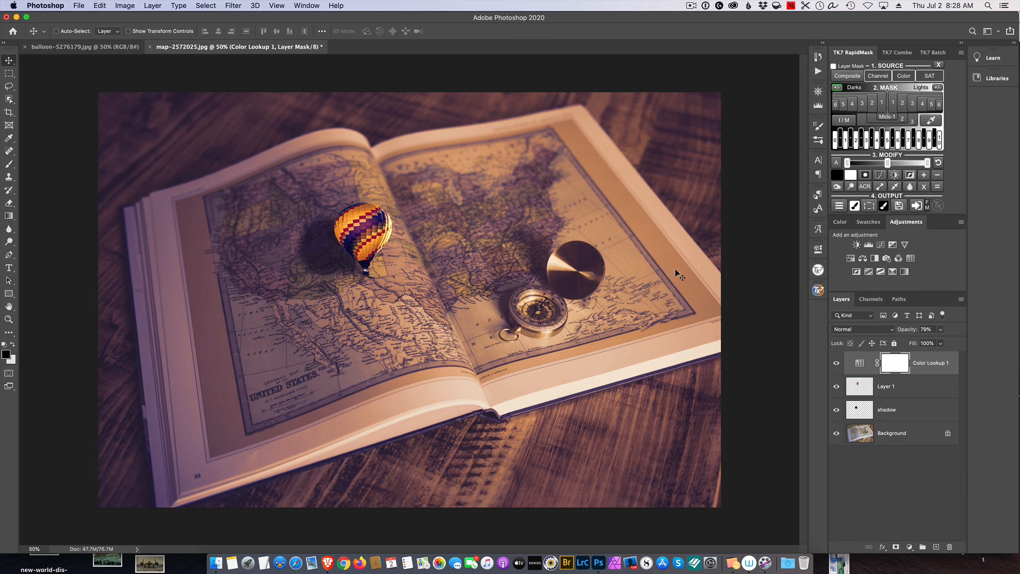
pyautogui.click(691, 6)
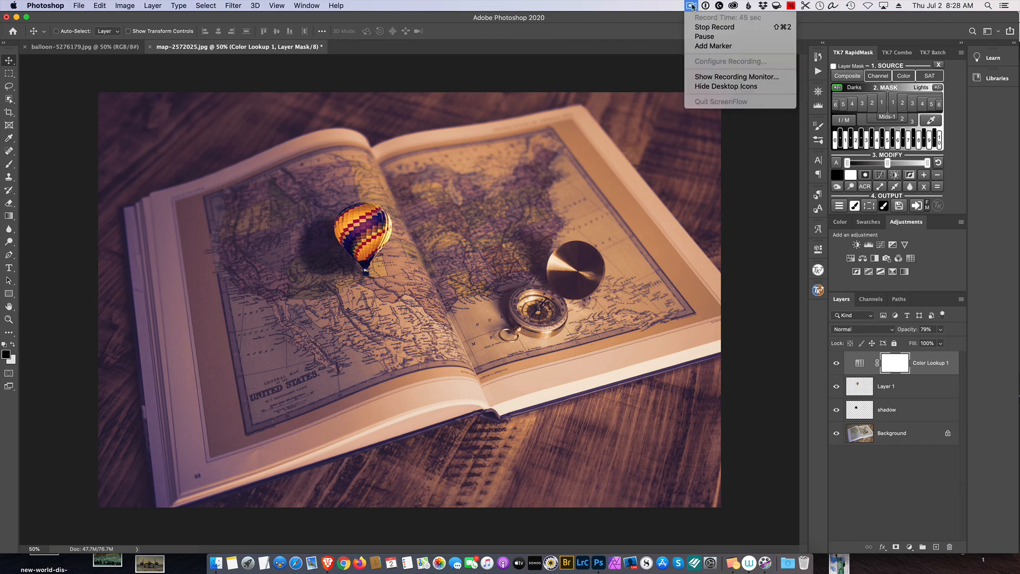
pyautogui.click(704, 28)
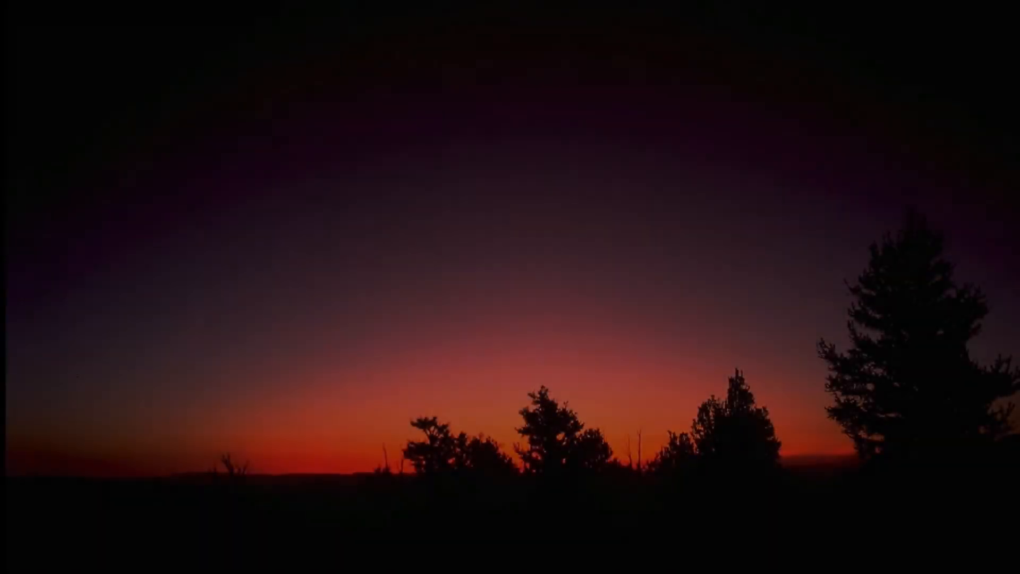